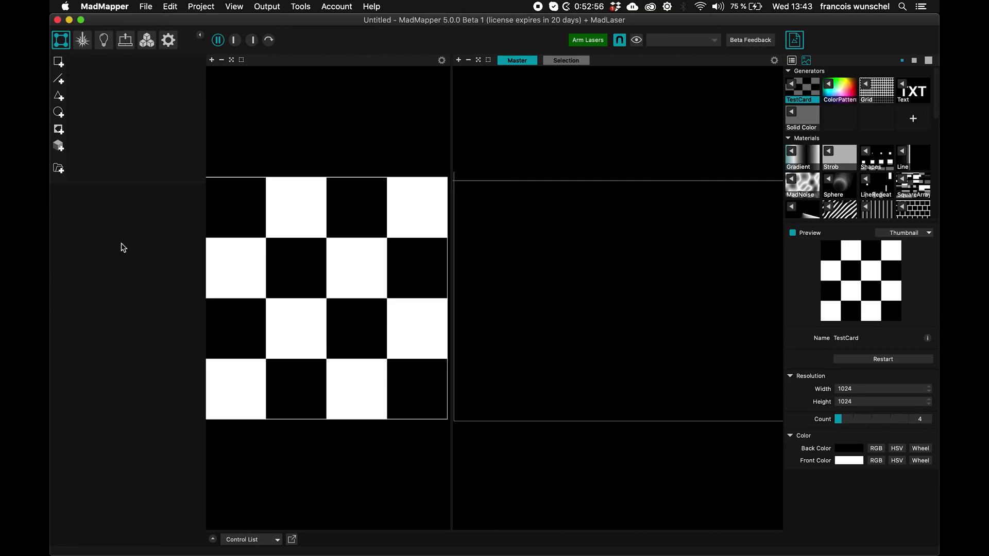
Step: Start a new untitled laser project via File > New > New Laser Project
{"action": "left_click", "coordinate": [152, 5]}
{"action": "mouse_move", "coordinate": [155, 20]}
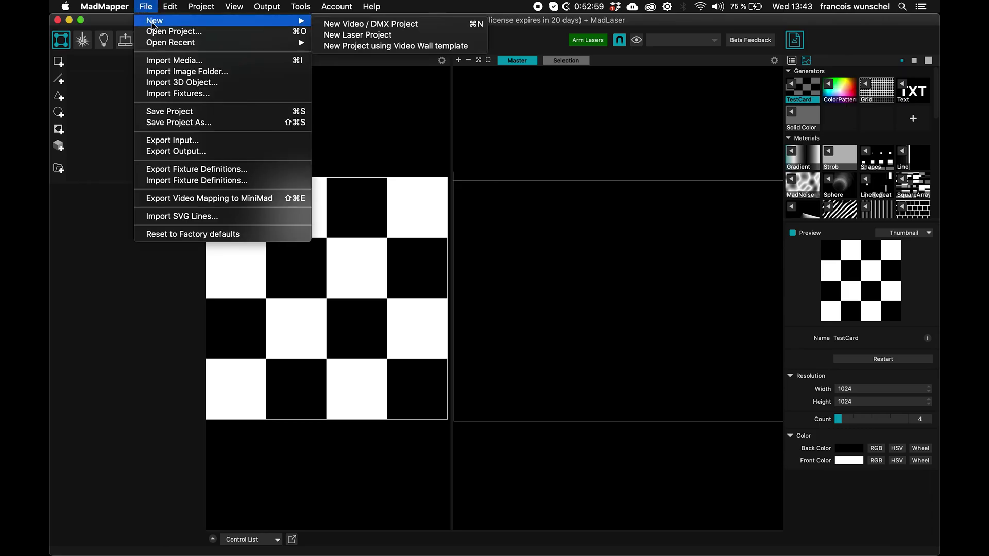
{"action": "left_click", "coordinate": [348, 38]}
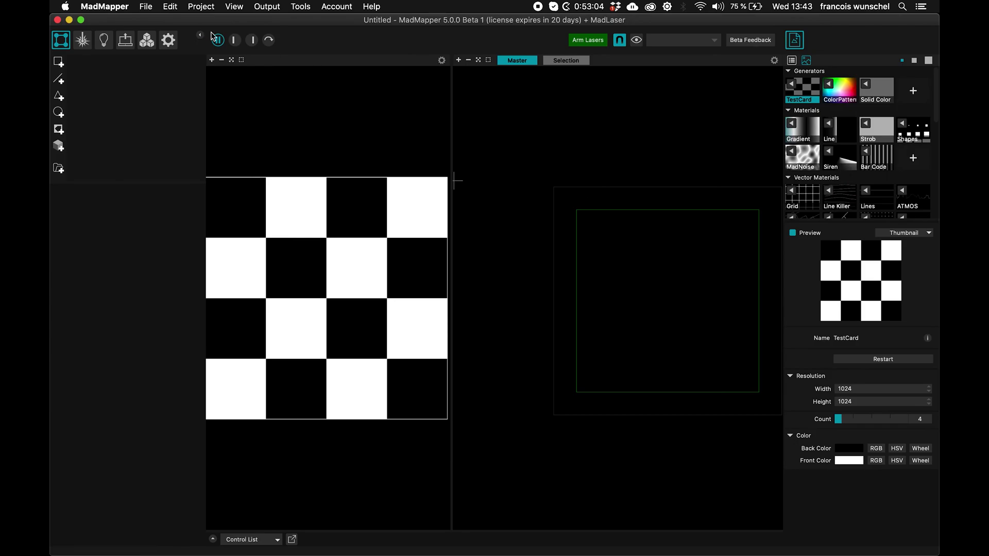
Step: Set Laser-Output-1's destination to the ShowNet laser device in Manage Outputs
{"action": "left_click", "coordinate": [251, 39]}
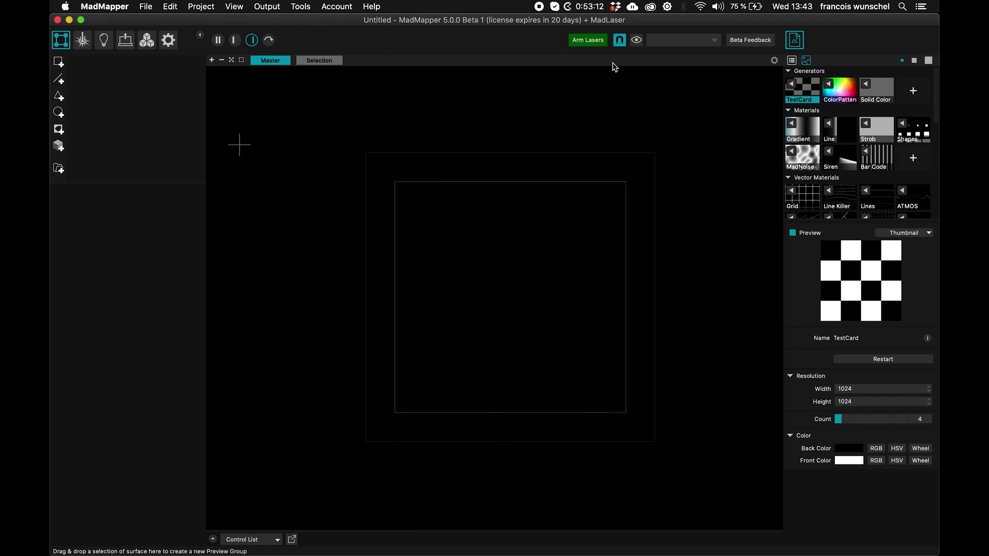
{"action": "left_click", "coordinate": [129, 47]}
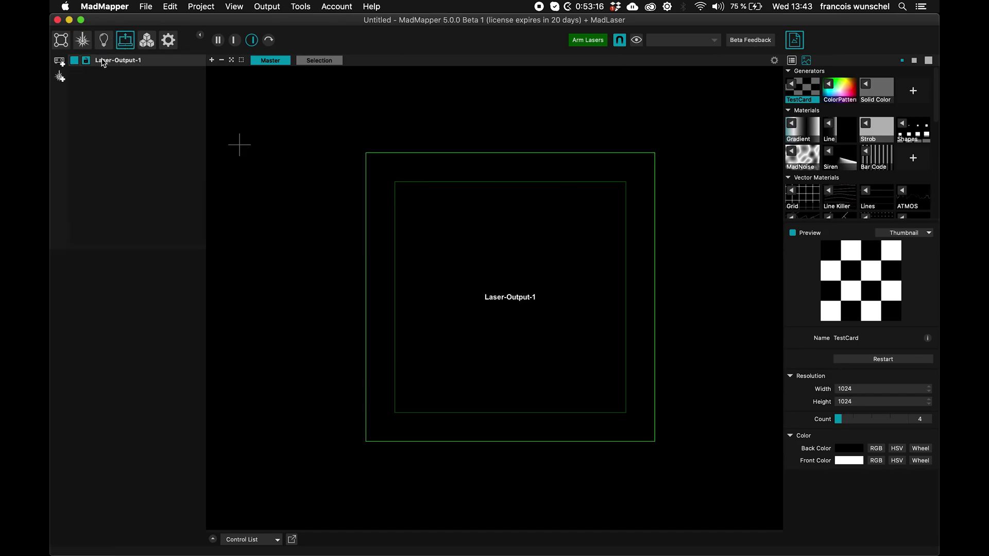
{"action": "left_click", "coordinate": [118, 64]}
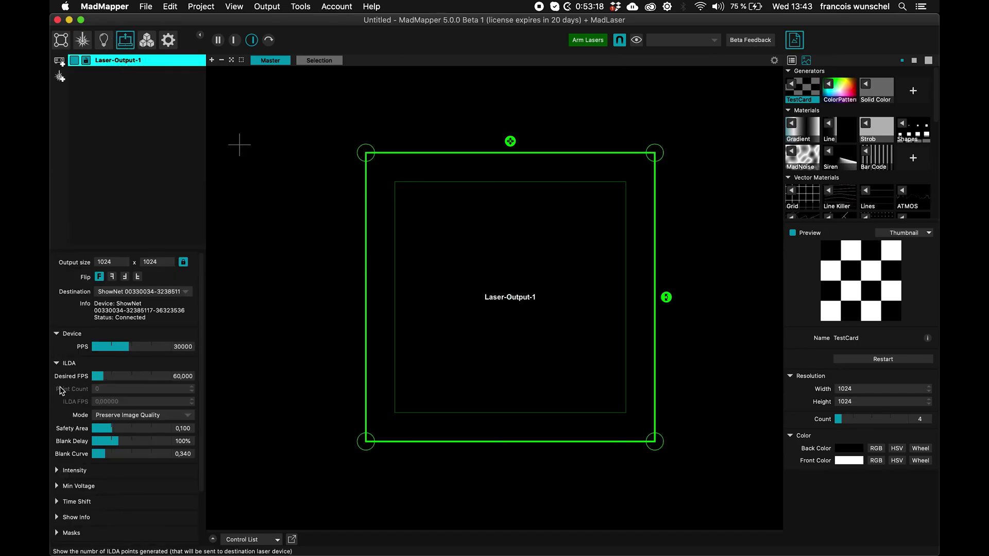
{"action": "left_click", "coordinate": [113, 293]}
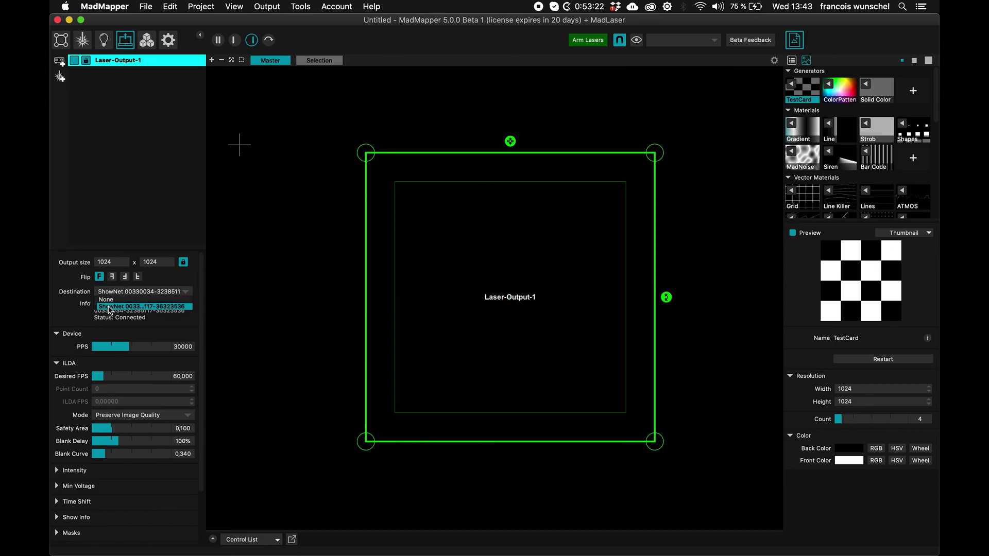
{"action": "left_click", "coordinate": [109, 308]}
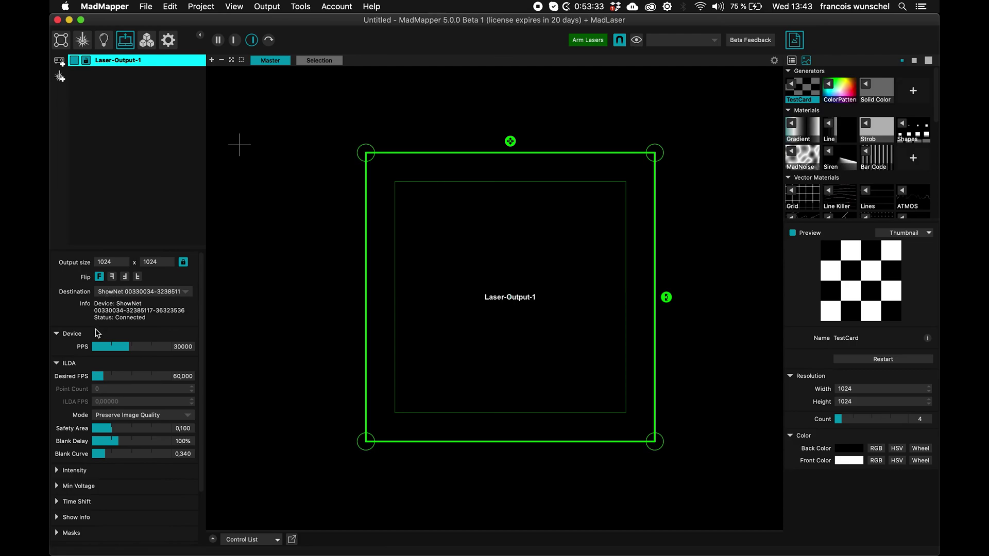
{"action": "scroll", "coordinate": [96, 333], "scroll_direction": "down", "scroll_amount": 3}
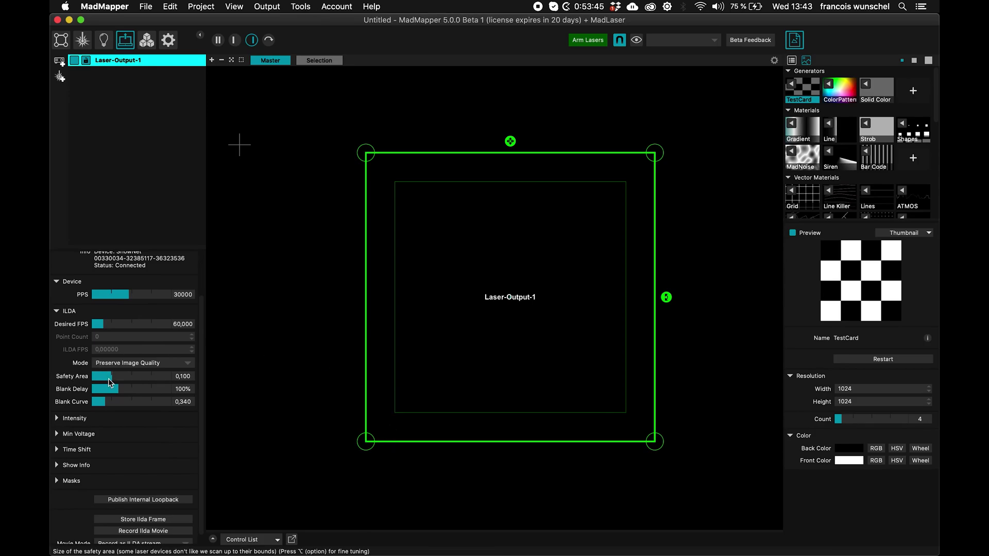
Step: Set Laser-Output-1's Safety Area to 0,136 and expand its Show Info section
{"action": "mouse_move", "coordinate": [109, 379]}
{"action": "left_mouse_down"}
{"action": "mouse_move", "coordinate": [136, 377]}
{"action": "mouse_move", "coordinate": [98, 379]}
{"action": "mouse_move", "coordinate": [120, 375]}
{"action": "left_mouse_up"}
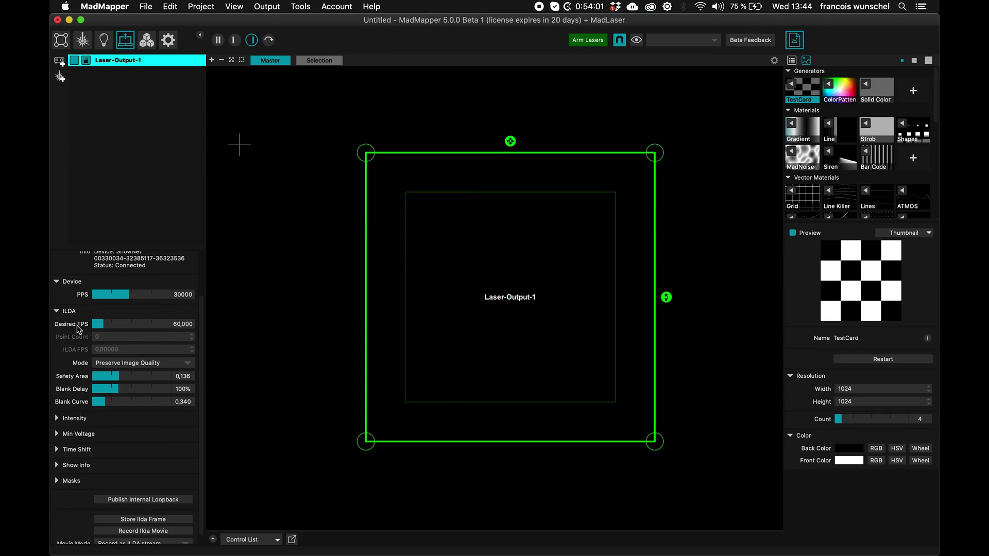
{"action": "scroll", "coordinate": [78, 329], "scroll_direction": "up", "scroll_amount": 2}
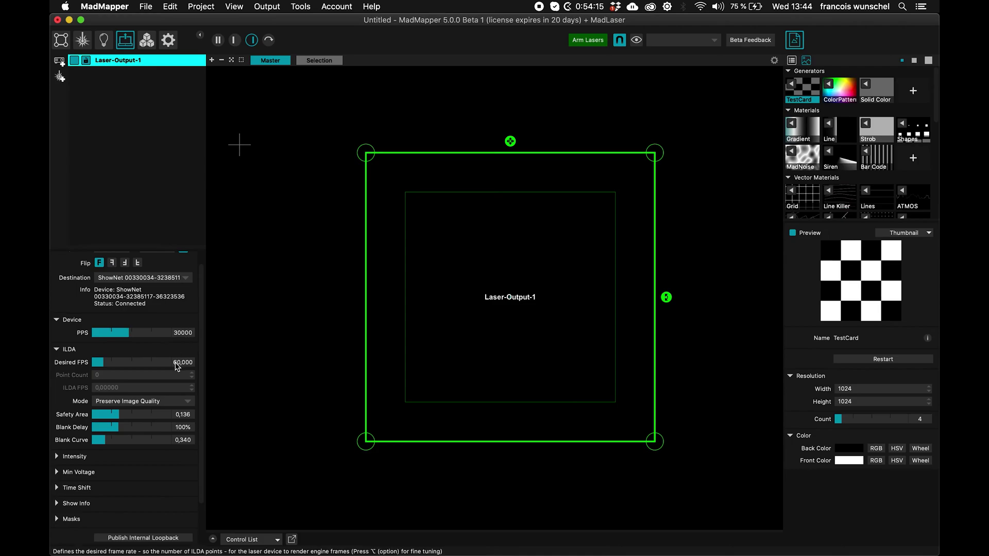
{"action": "scroll", "coordinate": [180, 366], "scroll_direction": "down", "scroll_amount": 3}
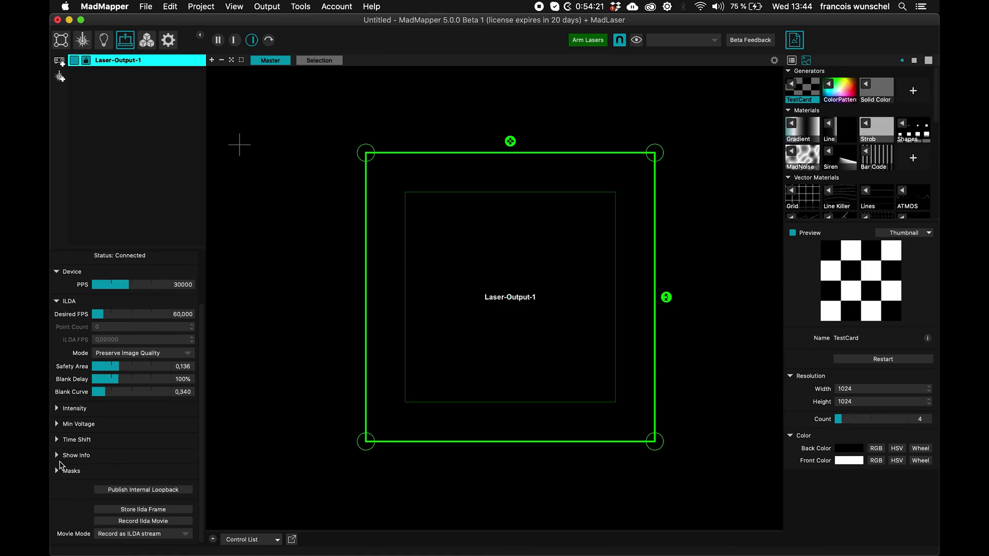
{"action": "left_click", "coordinate": [56, 456]}
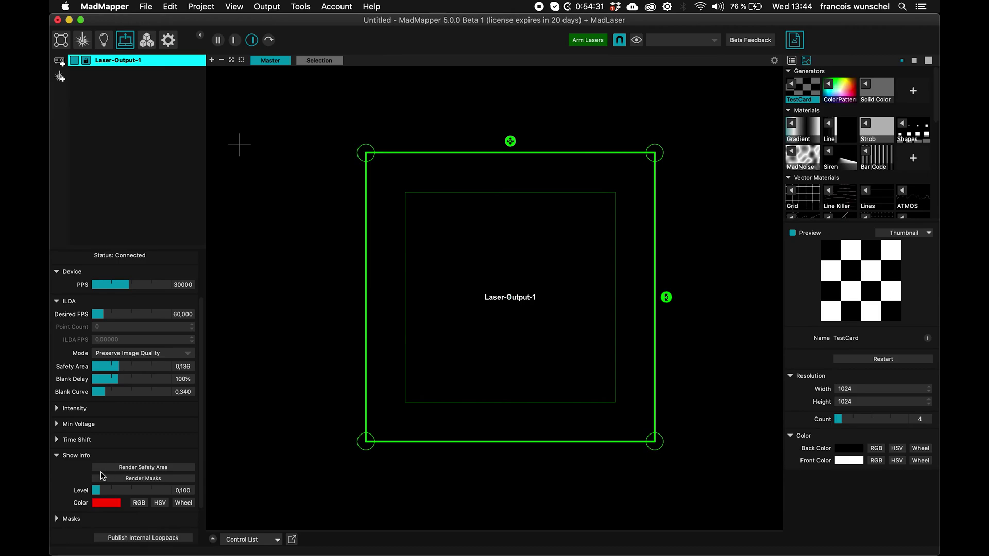
Step: Turn on Render Safety Area in the Show Info options
{"action": "left_click", "coordinate": [148, 469]}
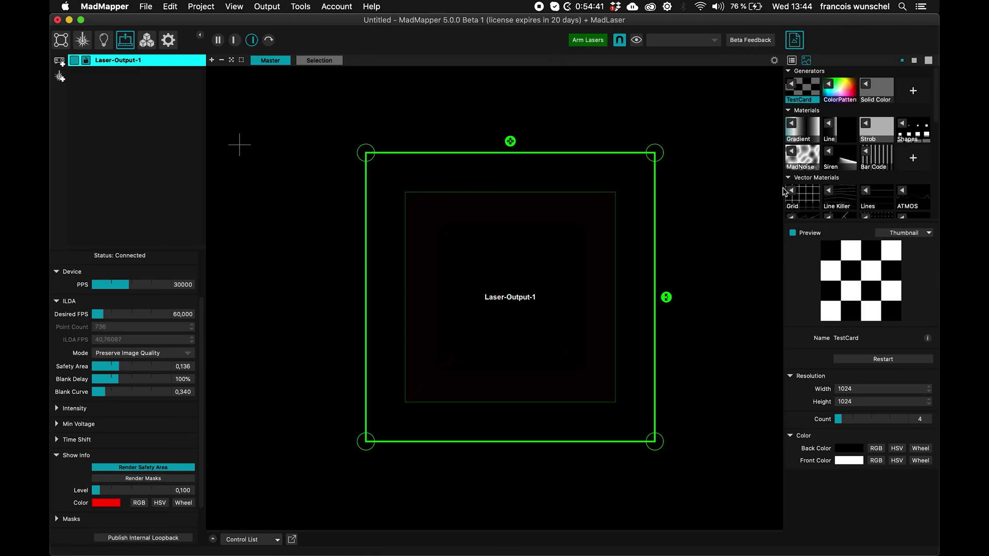
{"action": "scroll", "coordinate": [861, 177], "scroll_direction": "down", "scroll_amount": 10}
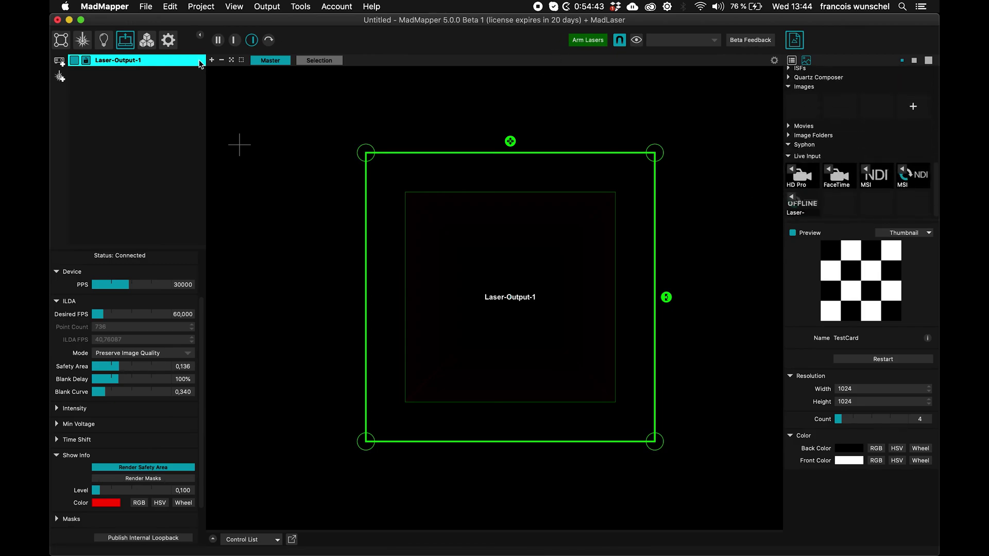
Step: Add a quad with the HD Pro webcam live input, then arm the lasers and accept the warning
{"action": "left_click", "coordinate": [61, 41]}
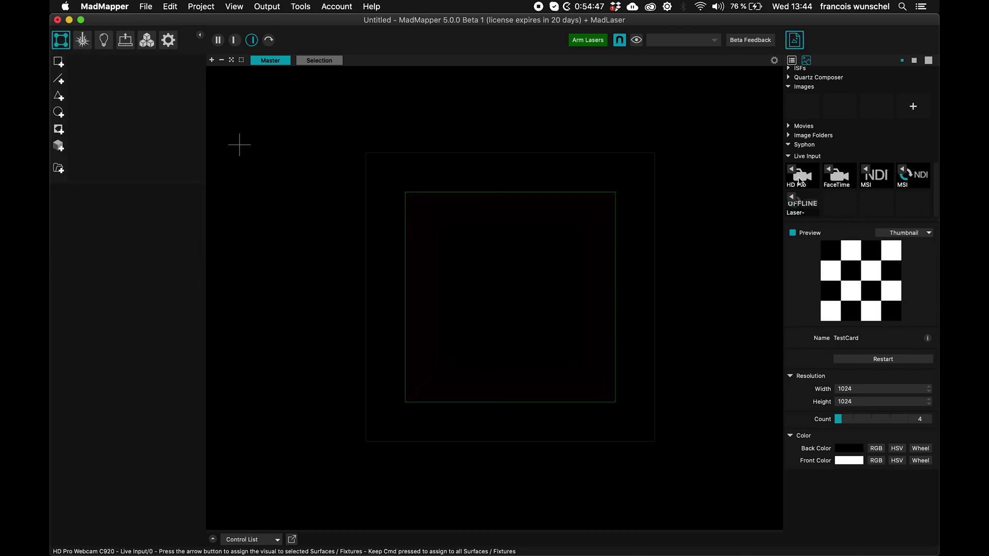
{"action": "left_click_drag", "start_coordinate": [804, 179], "coordinate": [309, 187]}
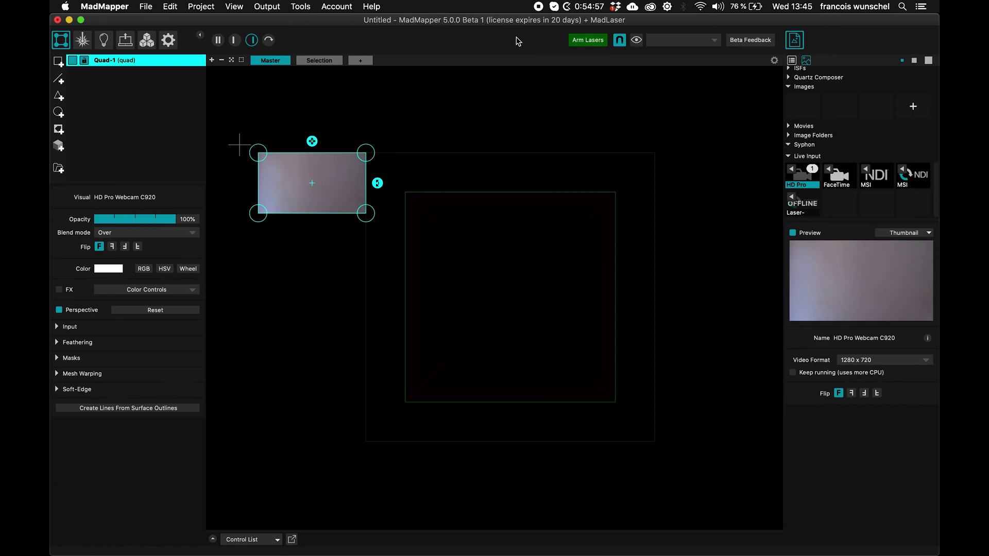
{"action": "left_click", "coordinate": [592, 40]}
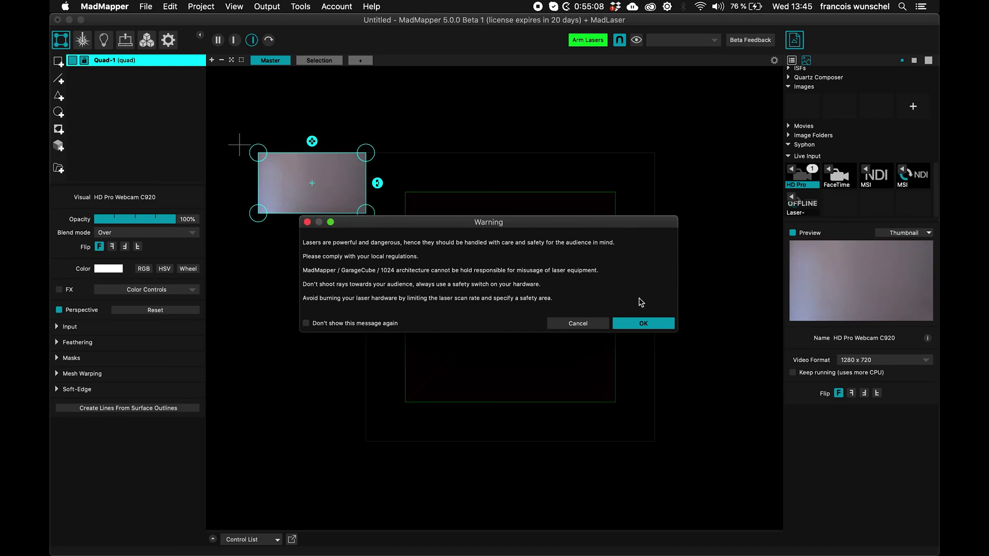
{"action": "left_click", "coordinate": [642, 325]}
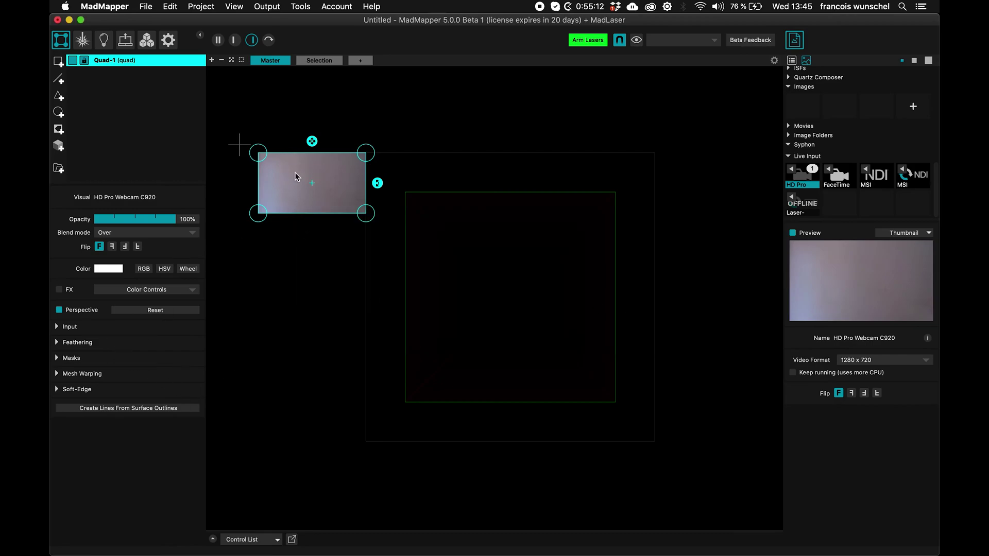
Step: Set Safety Area to 0,261 and Level to 0,304, then turn off Render Safety Area
{"action": "left_click", "coordinate": [126, 40]}
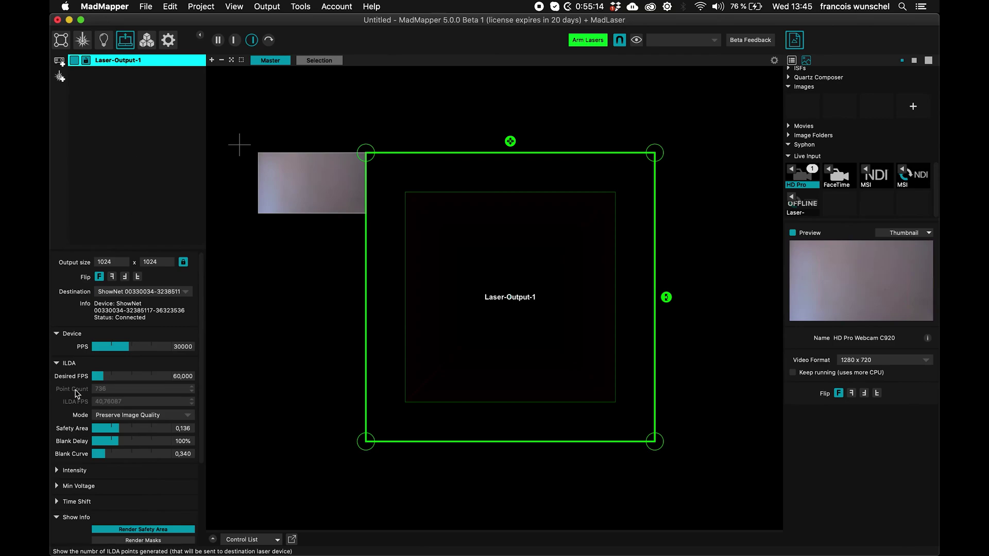
{"action": "scroll", "coordinate": [67, 435], "scroll_direction": "down", "scroll_amount": 5}
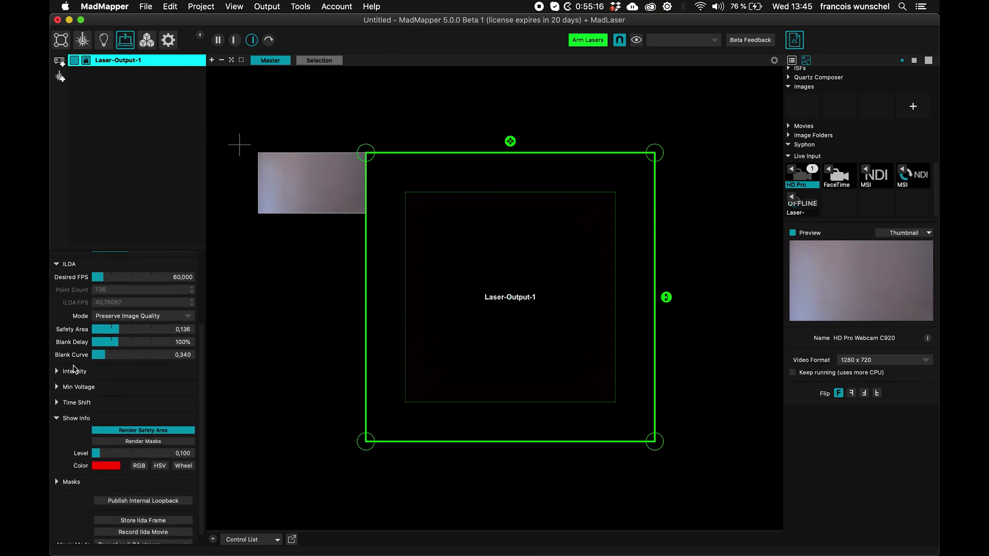
{"action": "scroll", "coordinate": [74, 369], "scroll_direction": "up", "scroll_amount": 2}
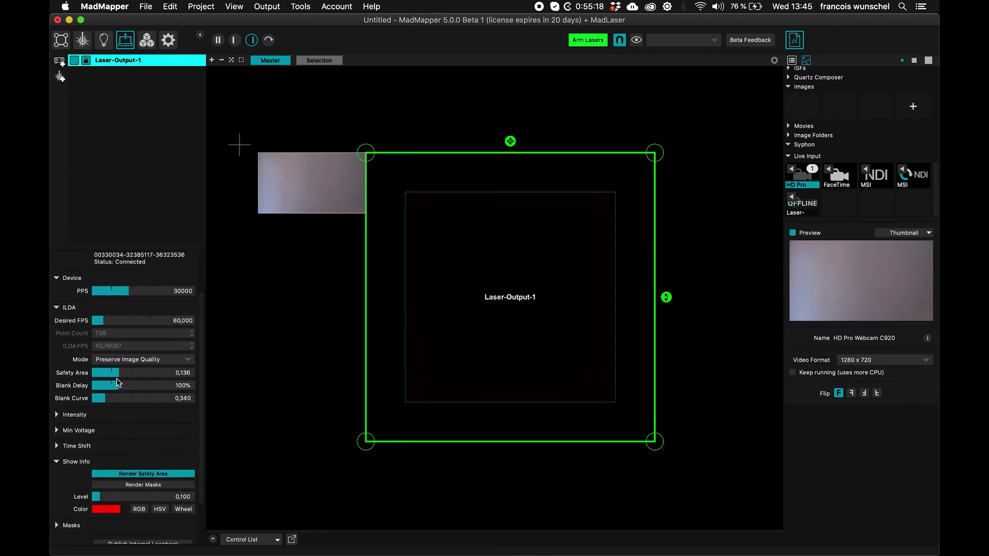
{"action": "left_click_drag", "start_coordinate": [121, 376], "coordinate": [145, 379]}
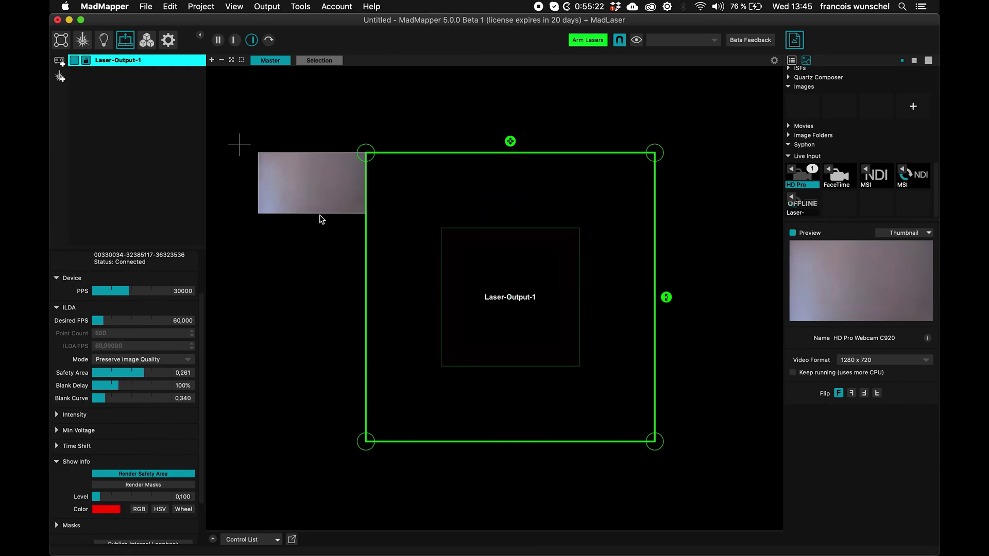
{"action": "left_click_drag", "start_coordinate": [105, 498], "coordinate": [117, 498]}
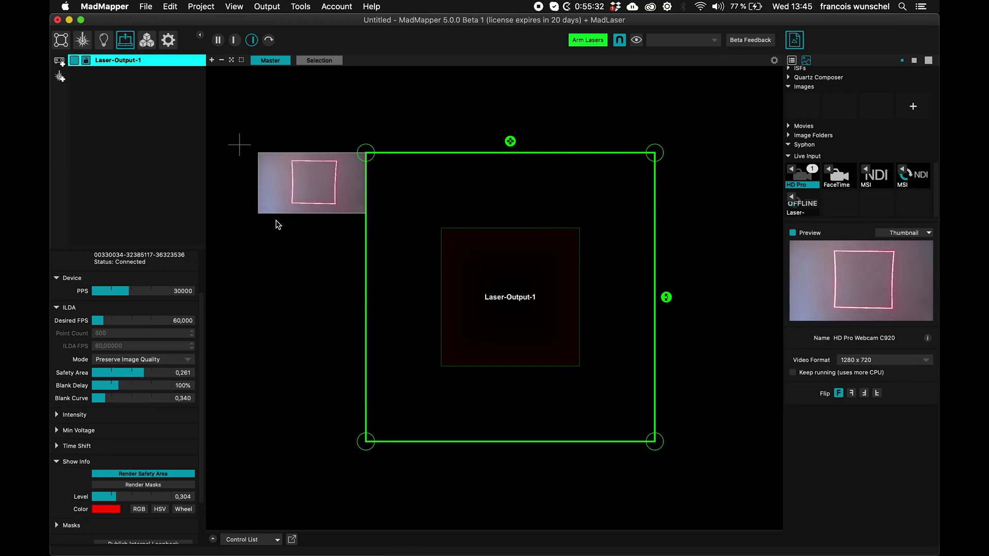
{"action": "left_click", "coordinate": [112, 478]}
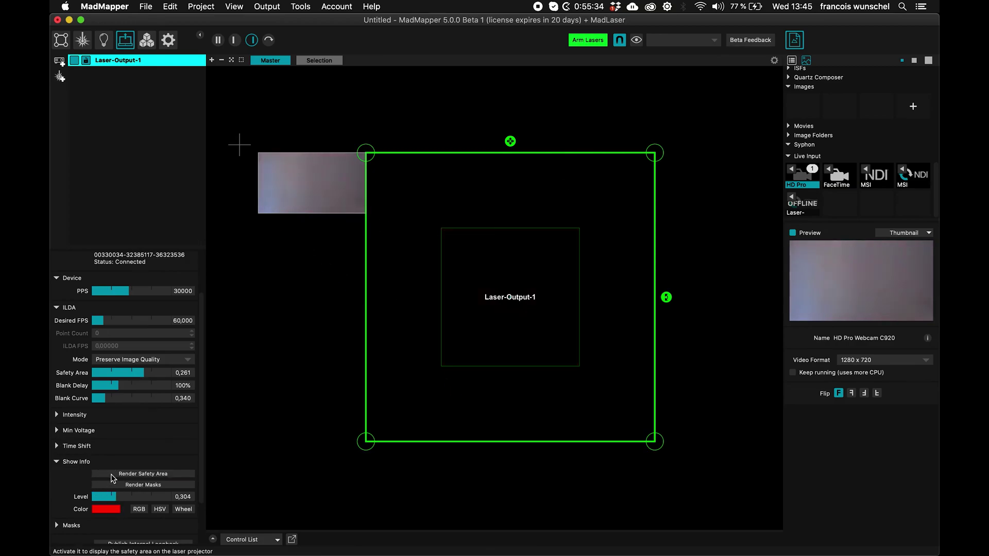
Step: Add a Laser Lines surface and draw a freehand line in the output
{"action": "left_click", "coordinate": [82, 39]}
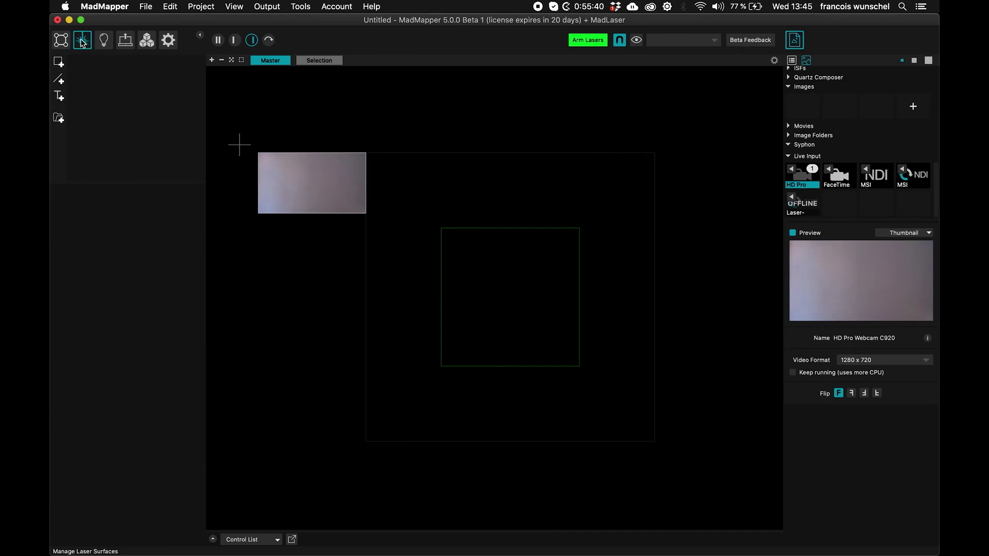
{"action": "left_click", "coordinate": [59, 80]}
{"action": "mouse_move", "coordinate": [476, 301]}
{"action": "left_mouse_down"}
{"action": "mouse_move", "coordinate": [471, 259]}
{"action": "mouse_move", "coordinate": [517, 304]}
{"action": "mouse_move", "coordinate": [530, 272]}
{"action": "mouse_move", "coordinate": [528, 325]}
{"action": "mouse_move", "coordinate": [558, 349]}
{"action": "left_mouse_up"}
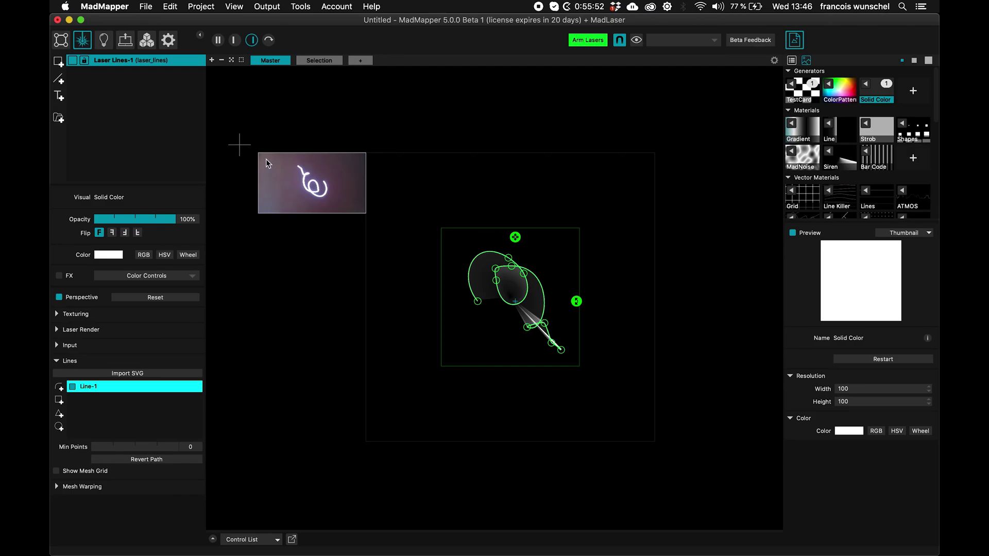
Step: Flip Laser-Output-1 vertically, then delete the Laser Lines-1 surface
{"action": "left_click", "coordinate": [125, 40]}
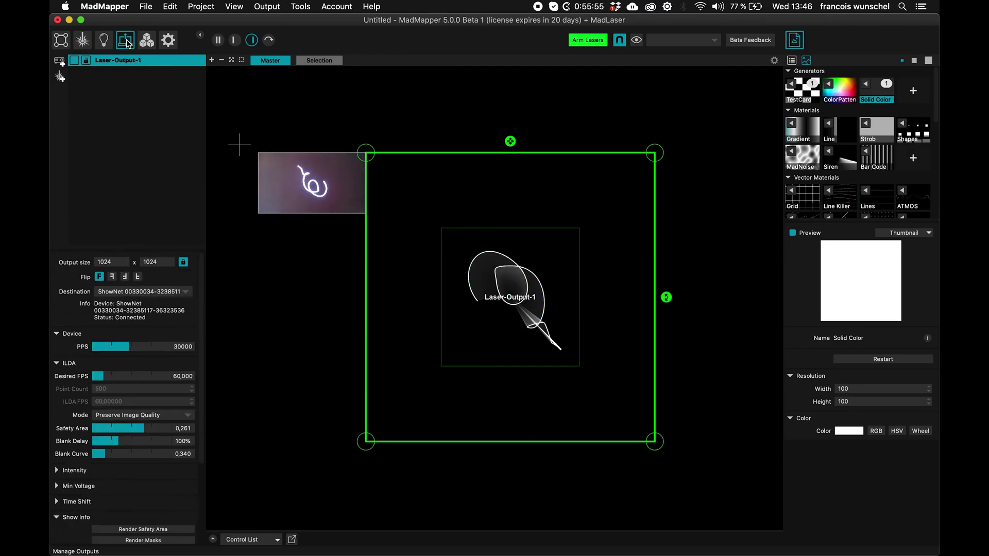
{"action": "left_click", "coordinate": [125, 278]}
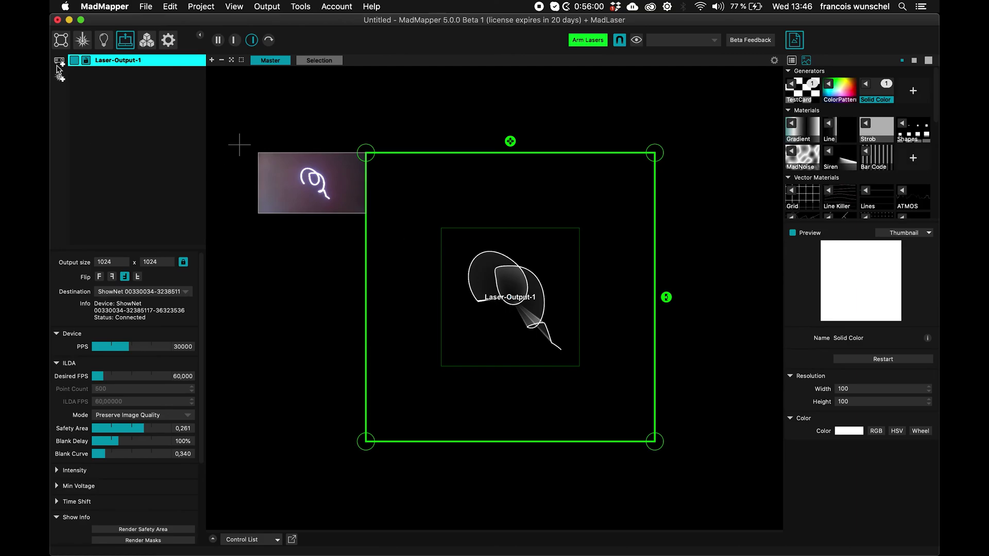
{"action": "left_click", "coordinate": [82, 43]}
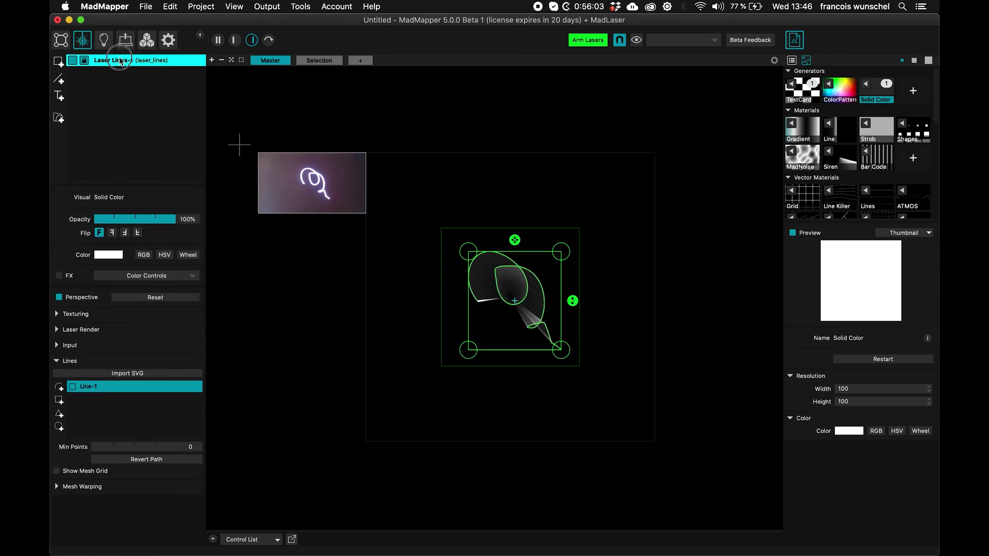
{"action": "key", "text": "BackSpace"}
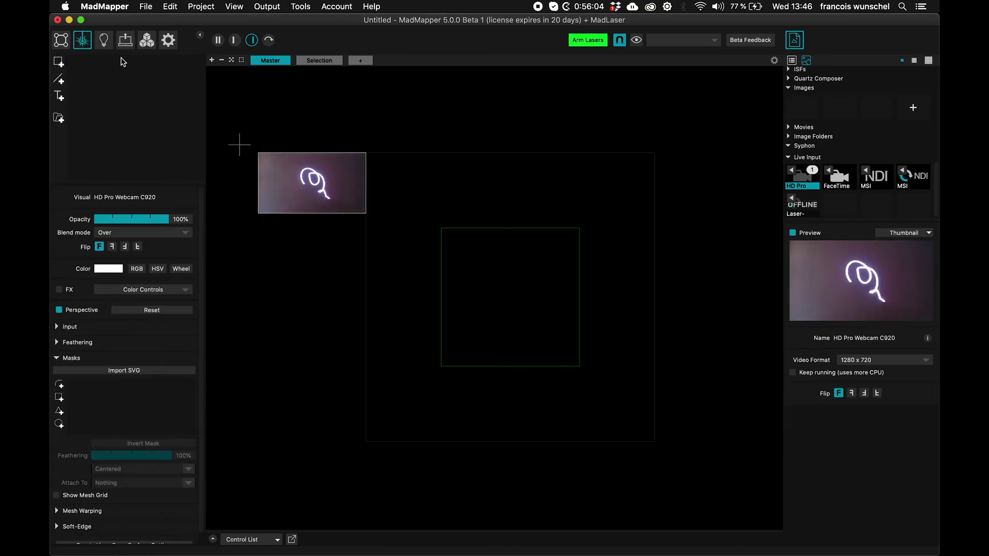
Step: Add a Laser Text surface reading MAD and nudge it slightly upward
{"action": "left_click", "coordinate": [61, 95]}
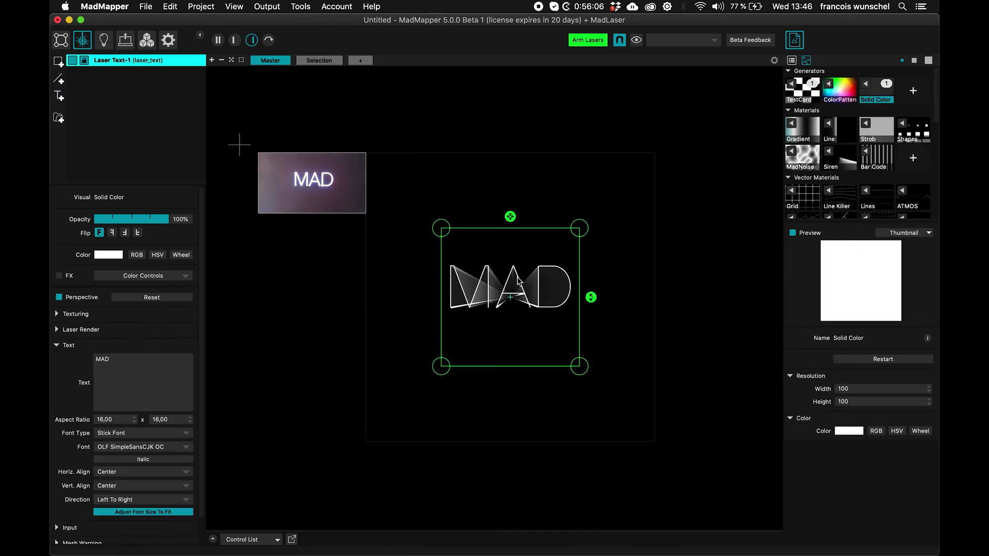
{"action": "scroll", "coordinate": [522, 305], "scroll_direction": "up", "scroll_amount": 5}
{"action": "scroll", "coordinate": [523, 294], "scroll_direction": "down", "scroll_amount": 6}
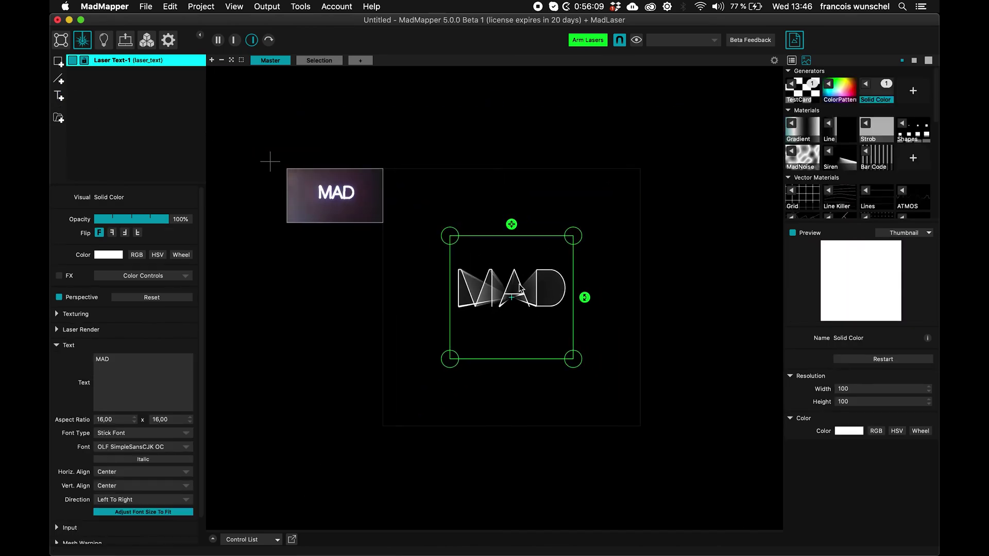
{"action": "mouse_move", "coordinate": [522, 286]}
{"action": "left_mouse_down"}
{"action": "mouse_move", "coordinate": [496, 249]}
{"action": "mouse_move", "coordinate": [564, 262]}
{"action": "mouse_move", "coordinate": [536, 293]}
{"action": "mouse_move", "coordinate": [609, 292]}
{"action": "mouse_move", "coordinate": [529, 292]}
{"action": "mouse_move", "coordinate": [524, 266]}
{"action": "mouse_move", "coordinate": [518, 312]}
{"action": "mouse_move", "coordinate": [527, 275]}
{"action": "left_mouse_up"}
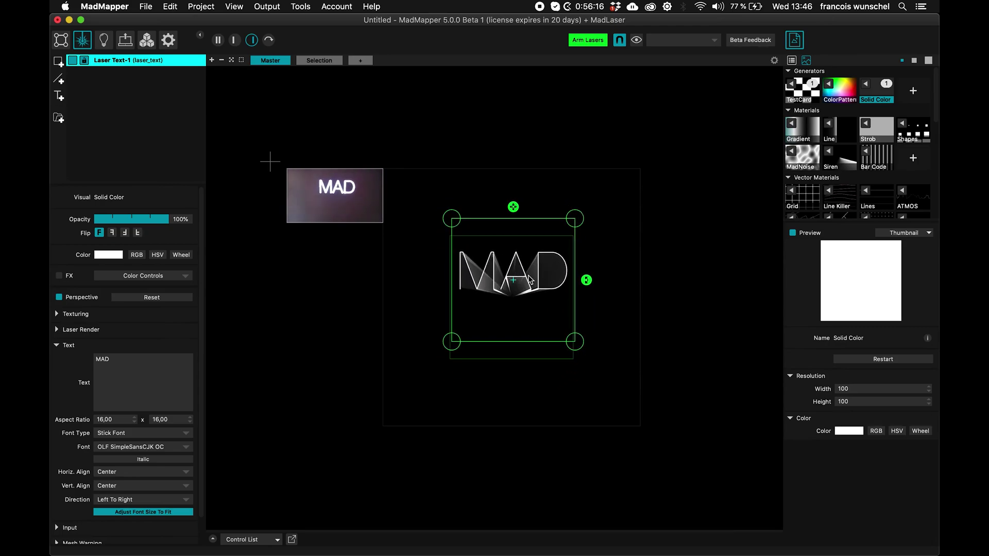
{"action": "key", "text": "super+0"}
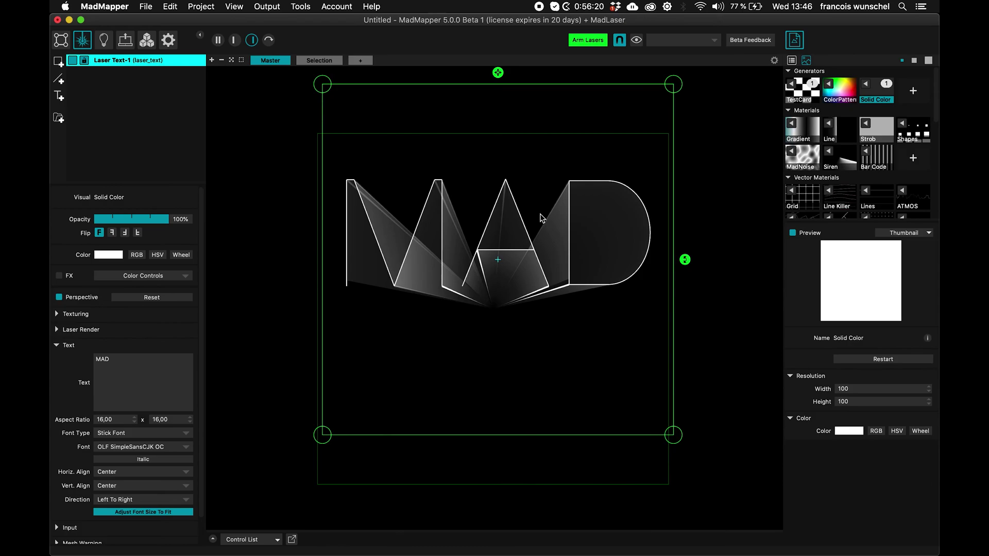
{"action": "key", "text": "super+0"}
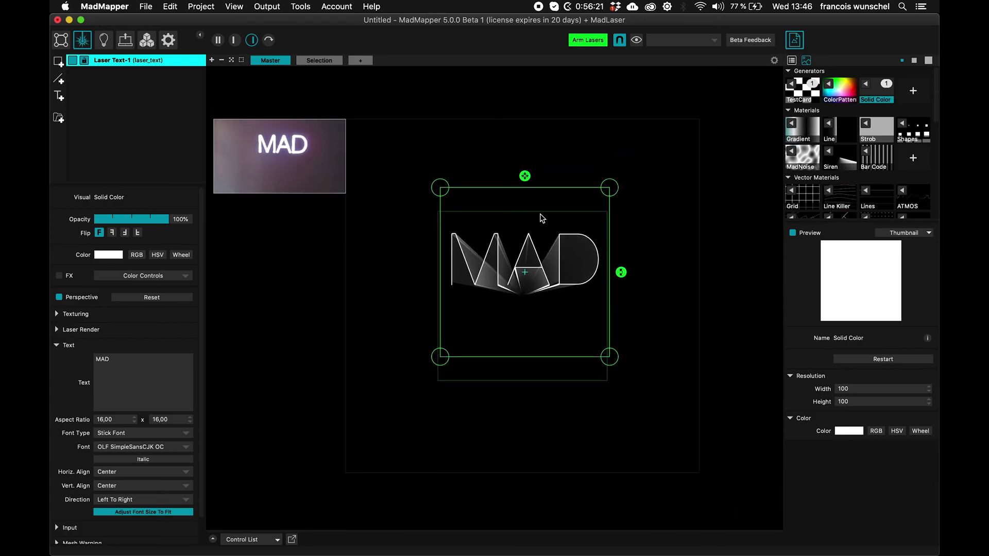
Step: Toggle Laser Beam Preview off and back on in the preview settings
{"action": "left_click", "coordinate": [774, 60]}
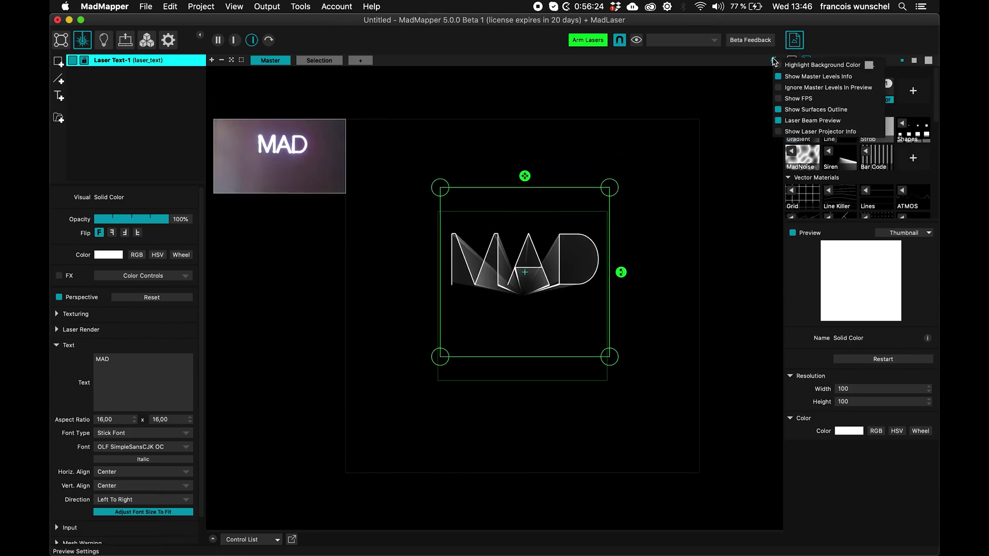
{"action": "left_click", "coordinate": [779, 122]}
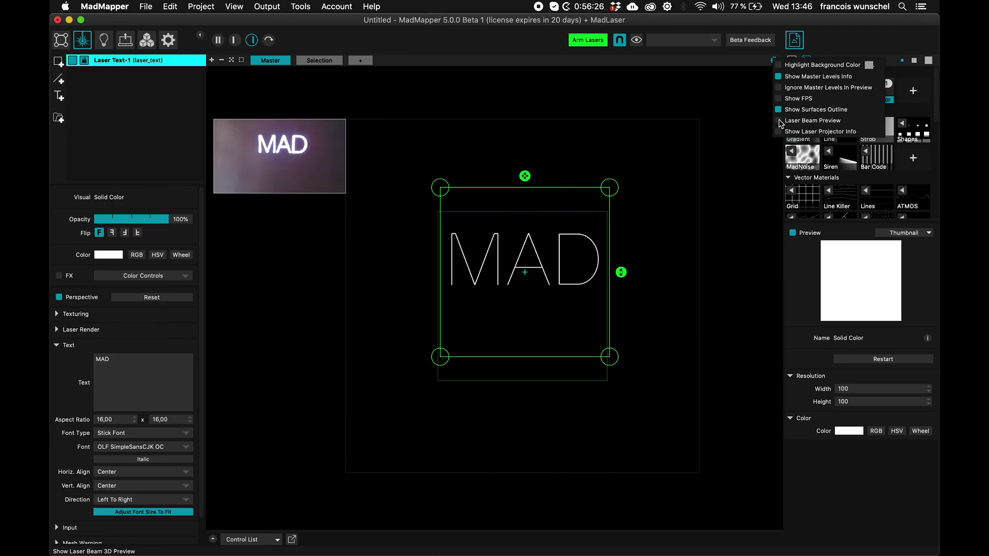
{"action": "left_click", "coordinate": [779, 121]}
{"action": "left_click", "coordinate": [608, 87]}
{"action": "scroll", "coordinate": [475, 137], "scroll_direction": "left", "scroll_amount": 2}
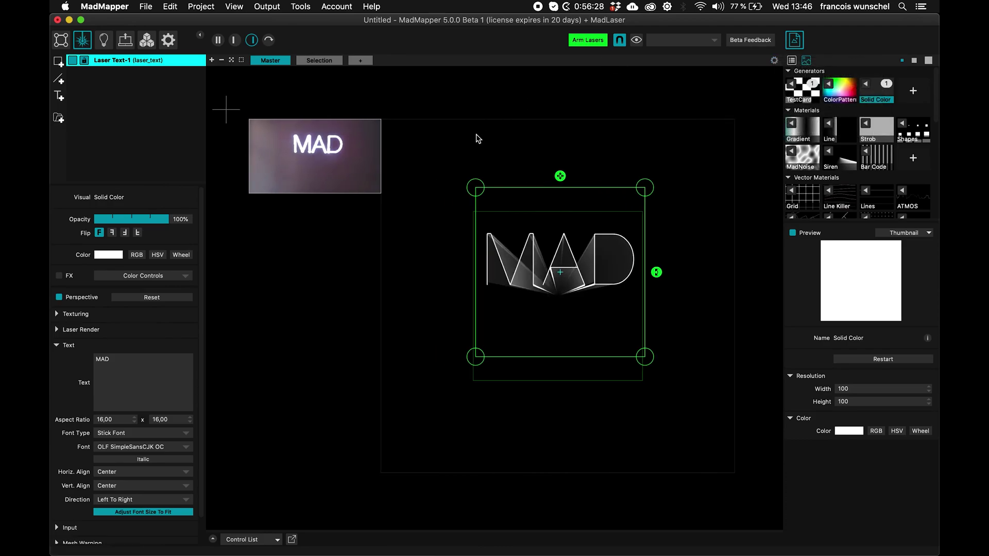